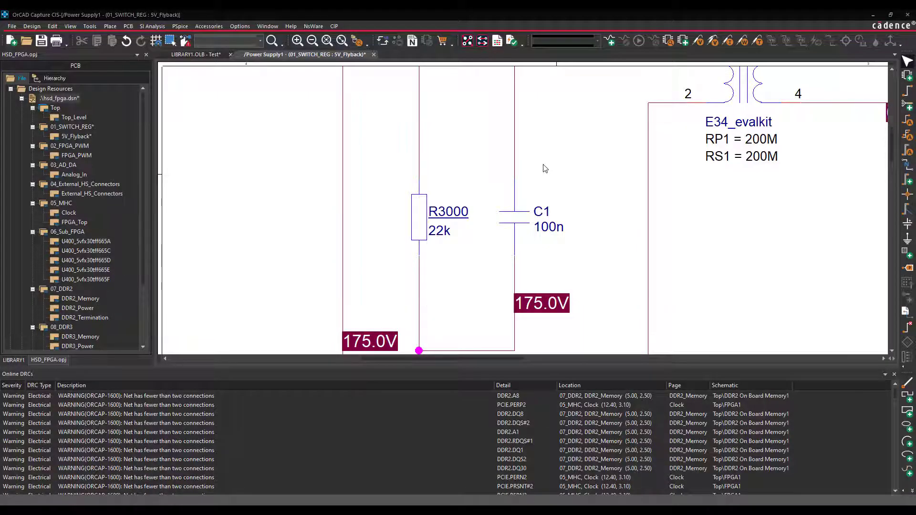
Step: Turn off the underscore display on user-assigned part references in the schematic extended preferences, and check the R3000 reference on the page
click(486, 156)
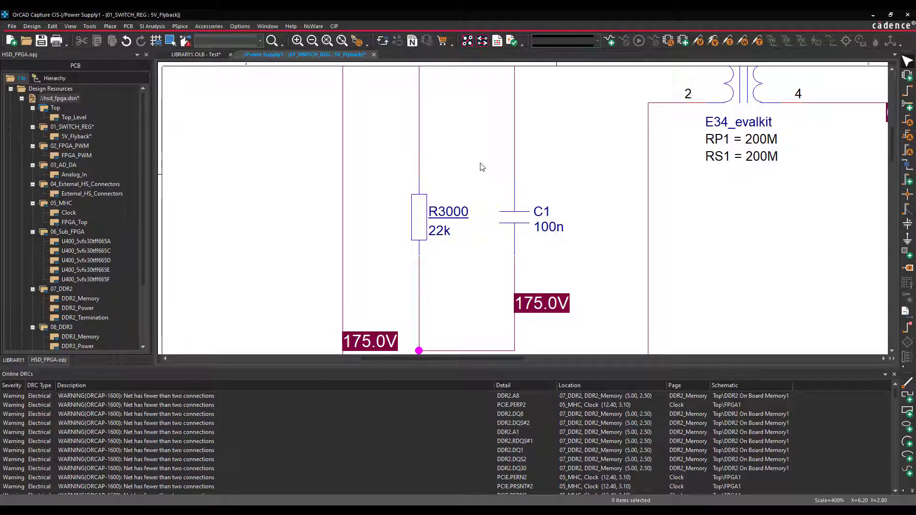
click(447, 216)
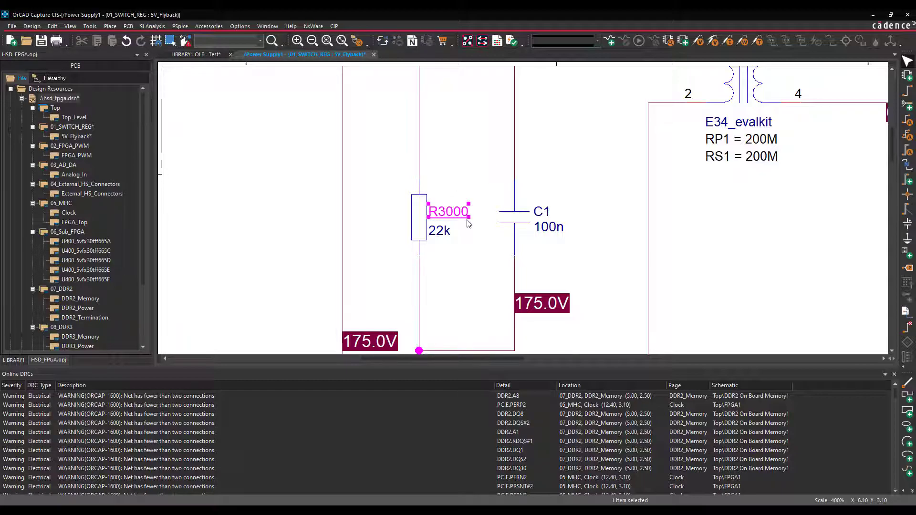
click(435, 226)
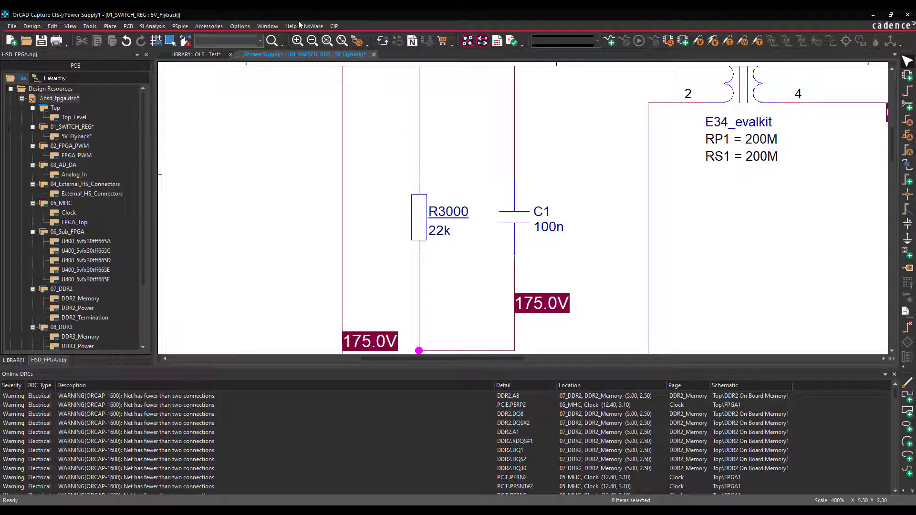
click(248, 27)
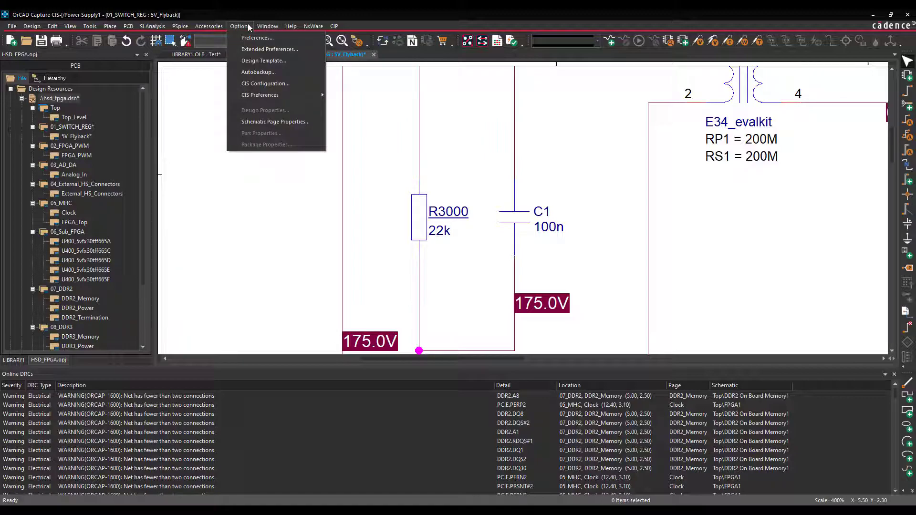
click(252, 53)
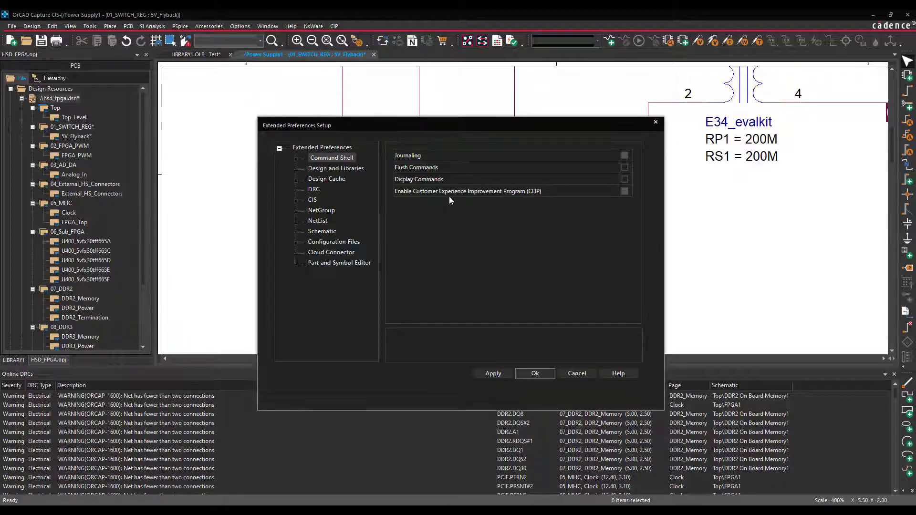
click(324, 232)
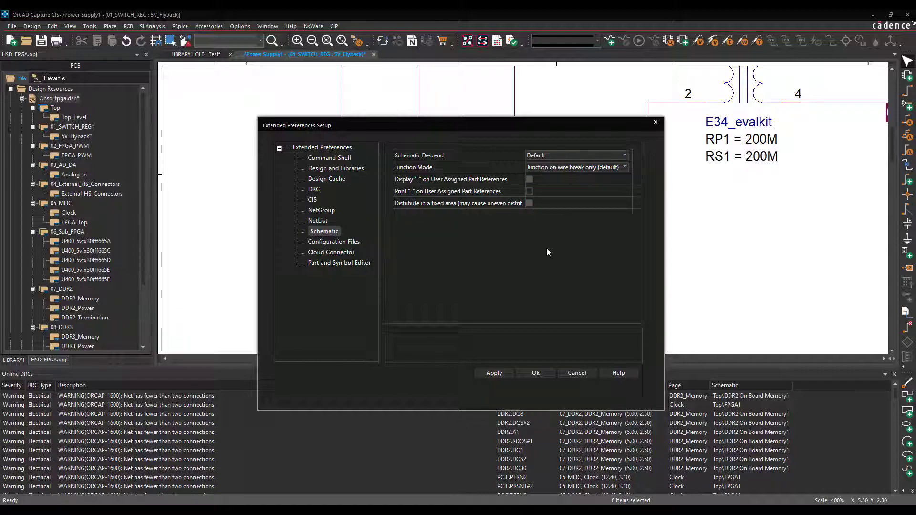
click(497, 374)
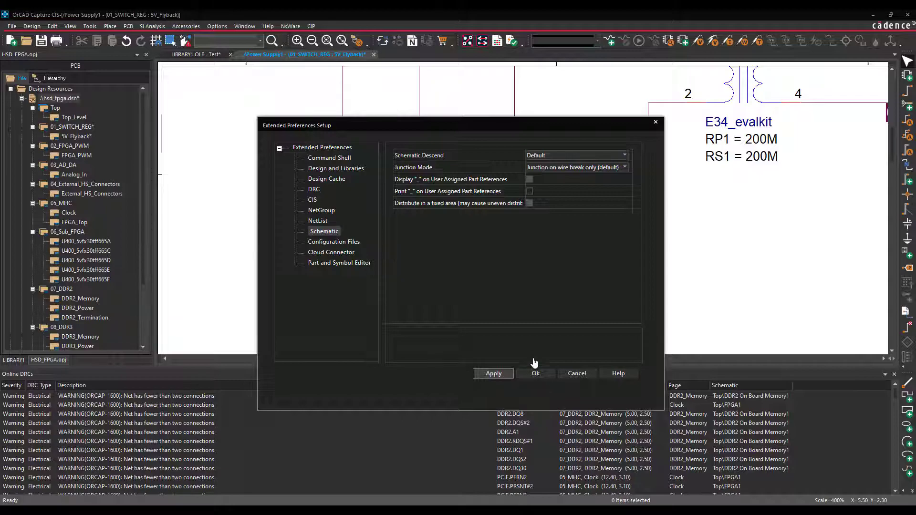
click(536, 377)
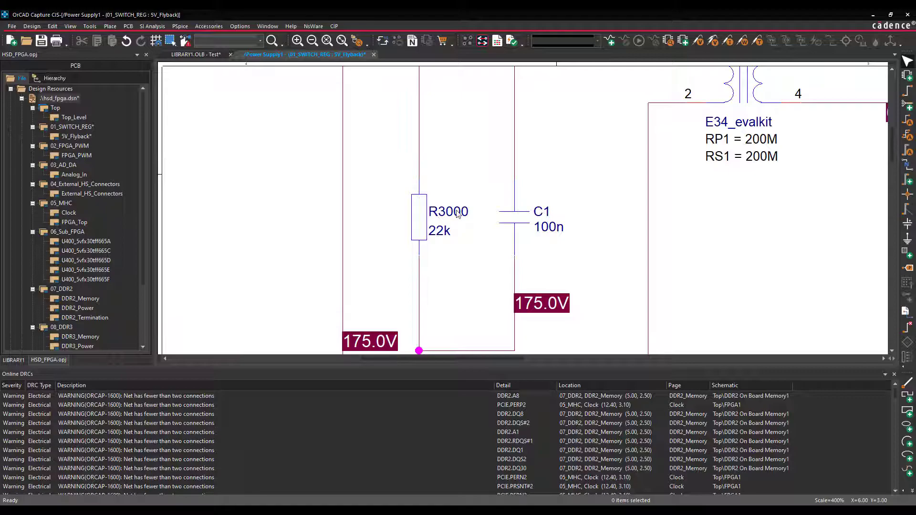
click(441, 215)
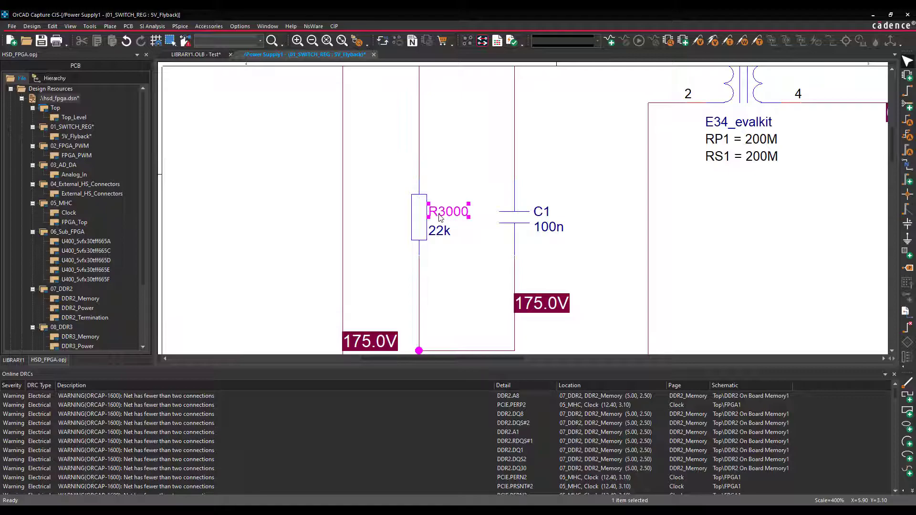
click(462, 173)
Step: Review the Annotate settings of the hsd_fpga.dsn design, including Preserve User Assigned Valid References, and close them without annotating
right_click(91, 99)
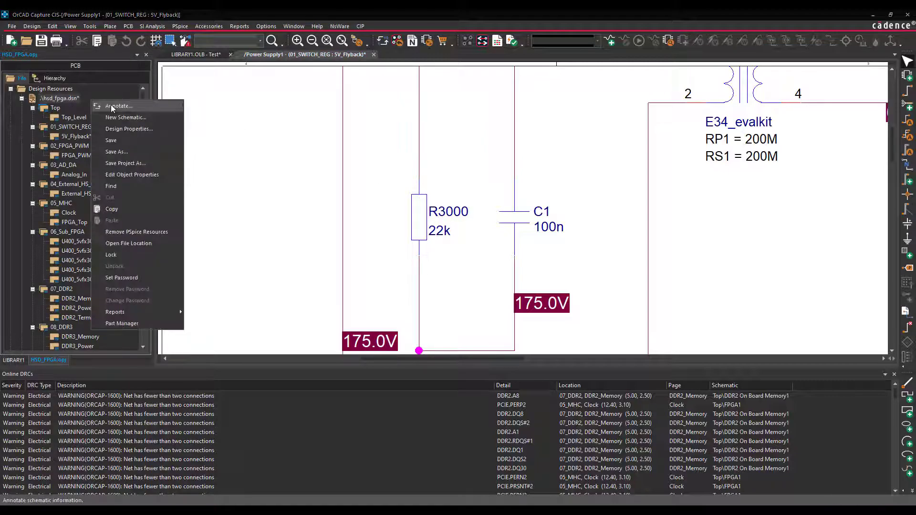
click(113, 106)
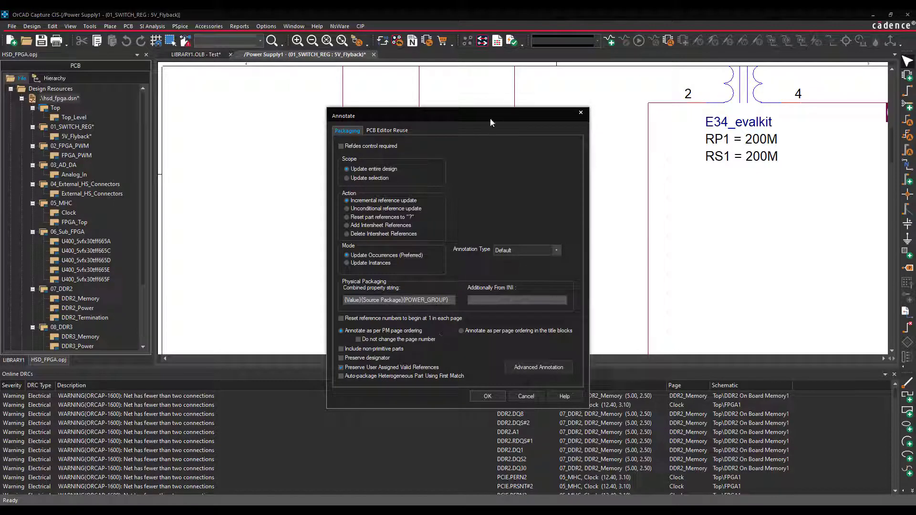
drag(490, 123, 700, 115)
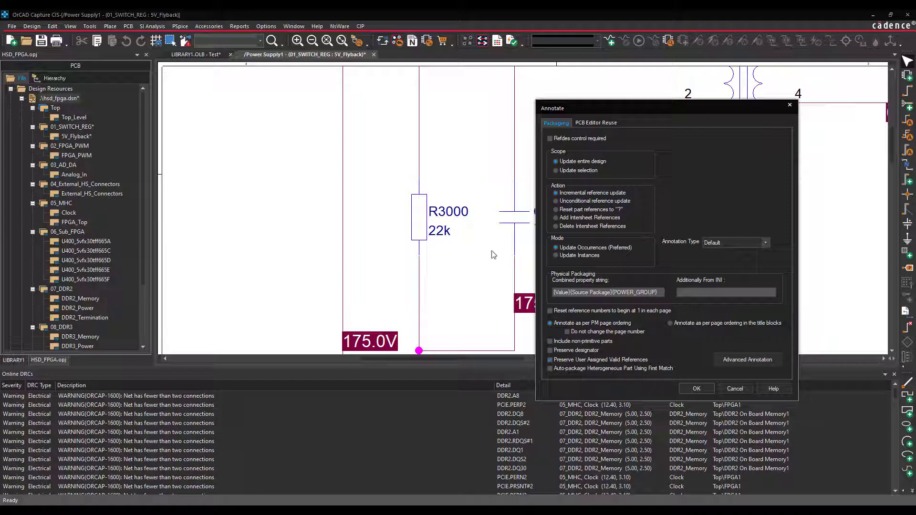
click(735, 388)
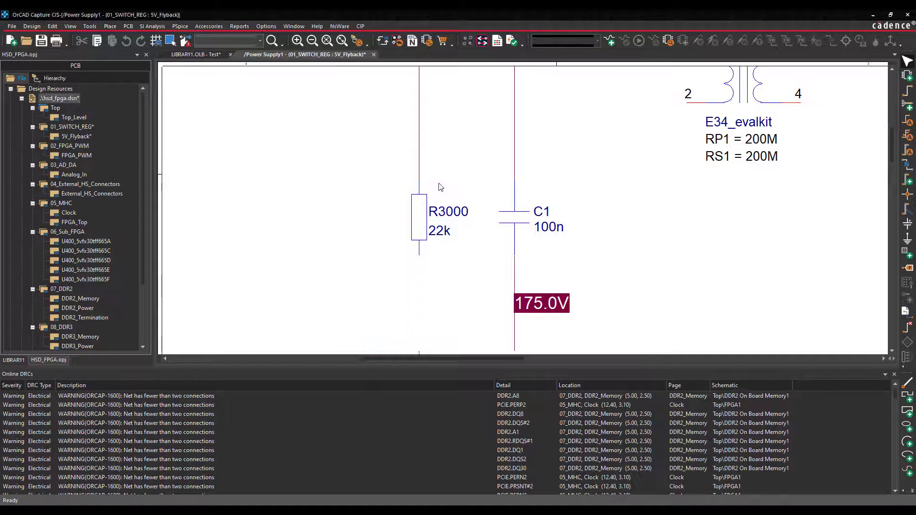
Step: Review the schematic extended preferences for displaying and printing the underscore on user-assigned part references
click(265, 27)
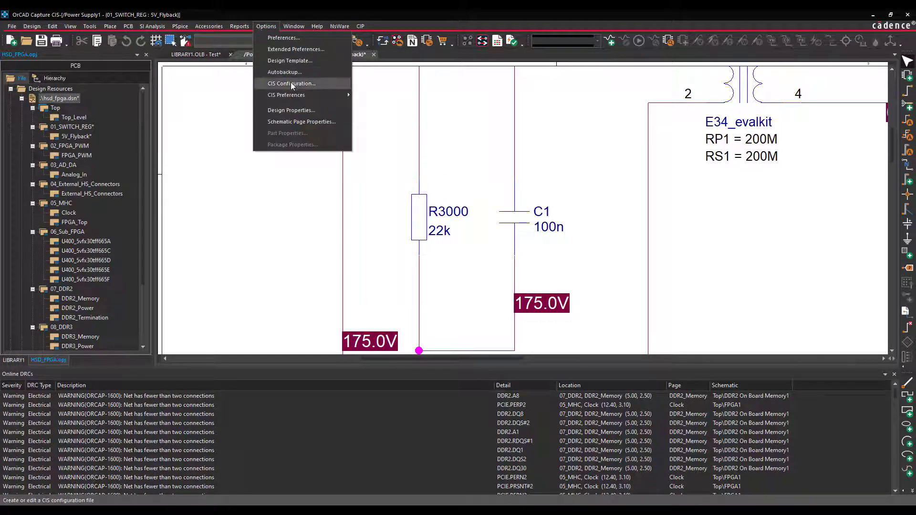
click(289, 51)
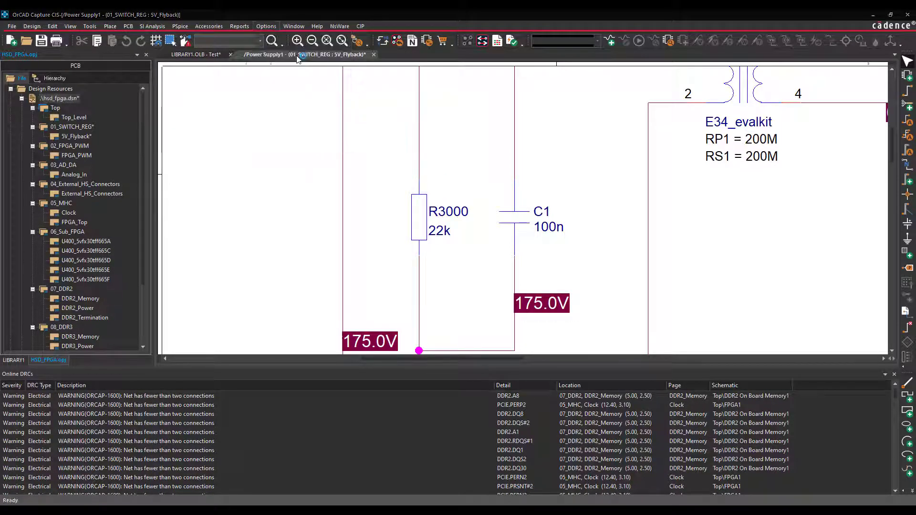
click(323, 231)
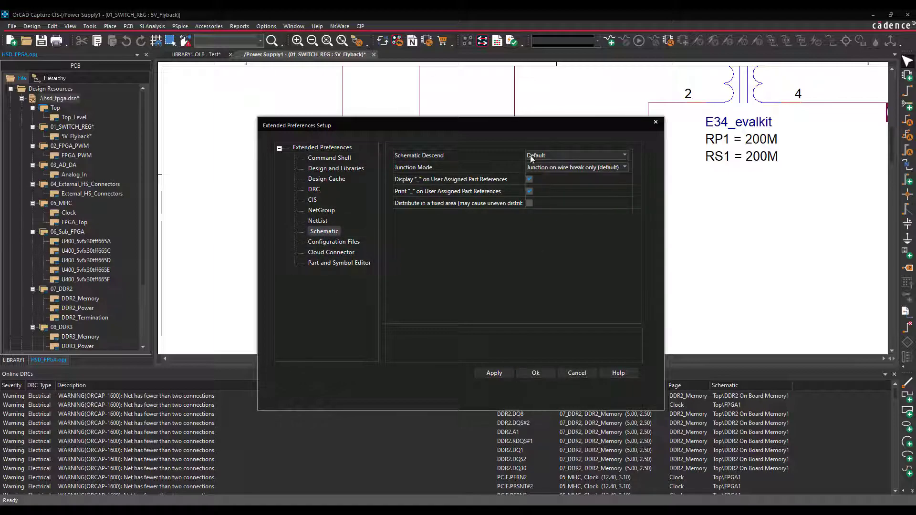
drag(531, 125, 461, 80)
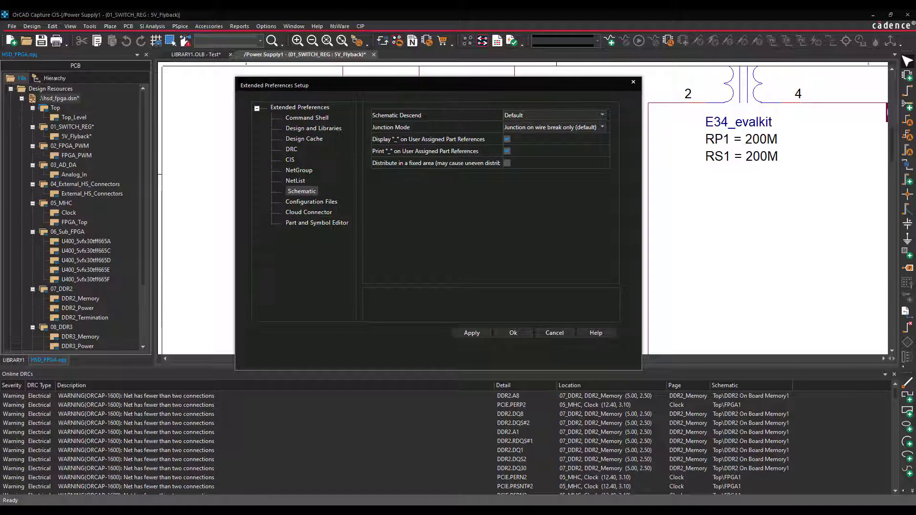
Step: Switch to File Explorer to view the first file in the PDF folder of E_Service, and cancel the extended preferences
mouse_move(220, 510)
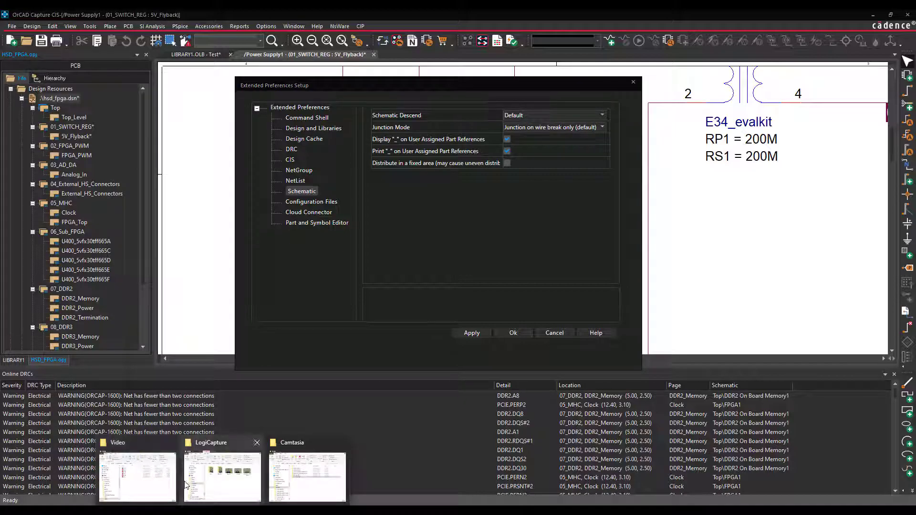
click(143, 478)
click(197, 141)
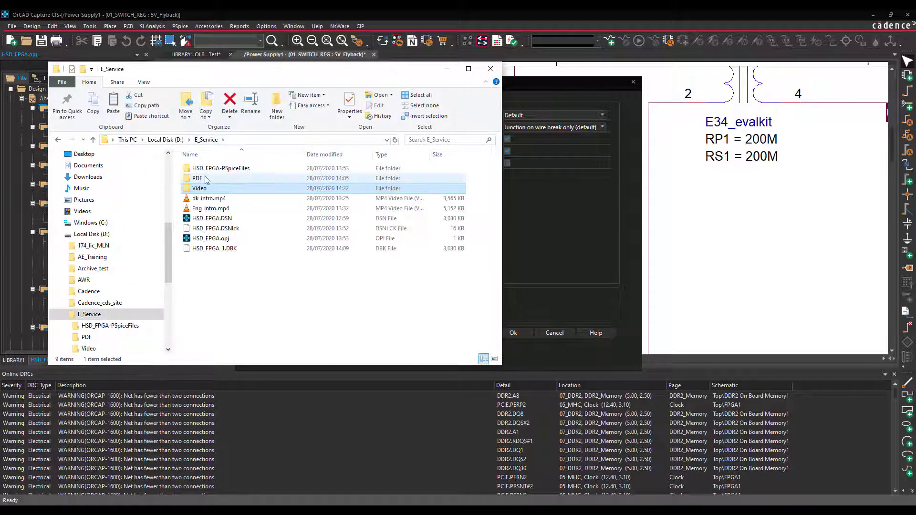
double_click(206, 179)
click(208, 170)
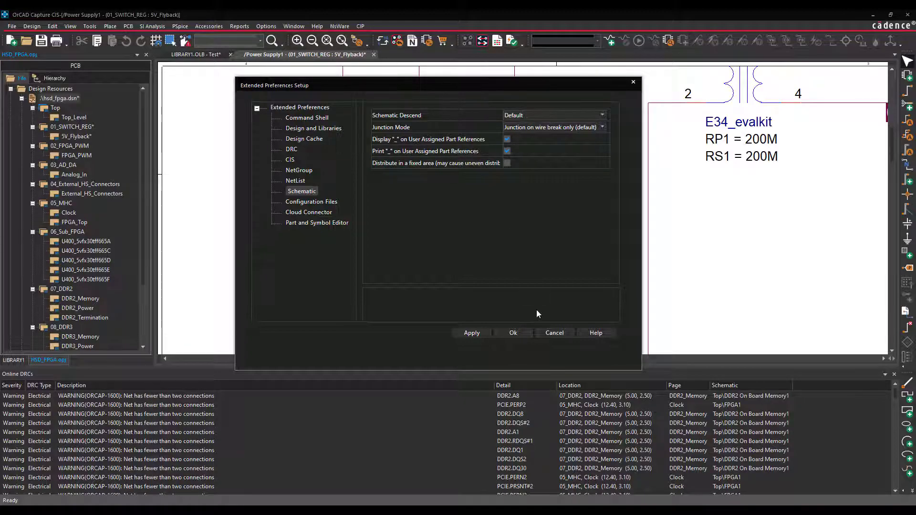
click(553, 333)
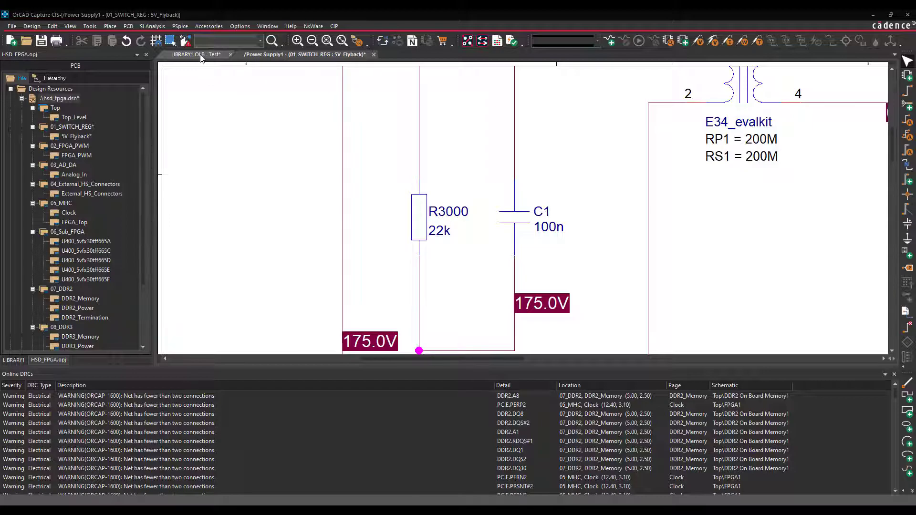
Step: Open the Test part of LIBRARY1.OLB and enable the Paste Options mode in the Part and Symbol Editor extended preferences
click(201, 56)
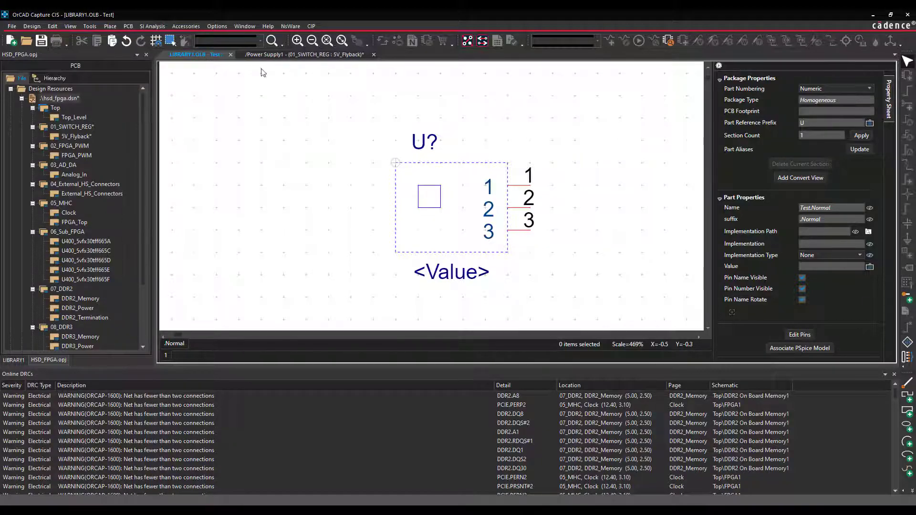
click(218, 28)
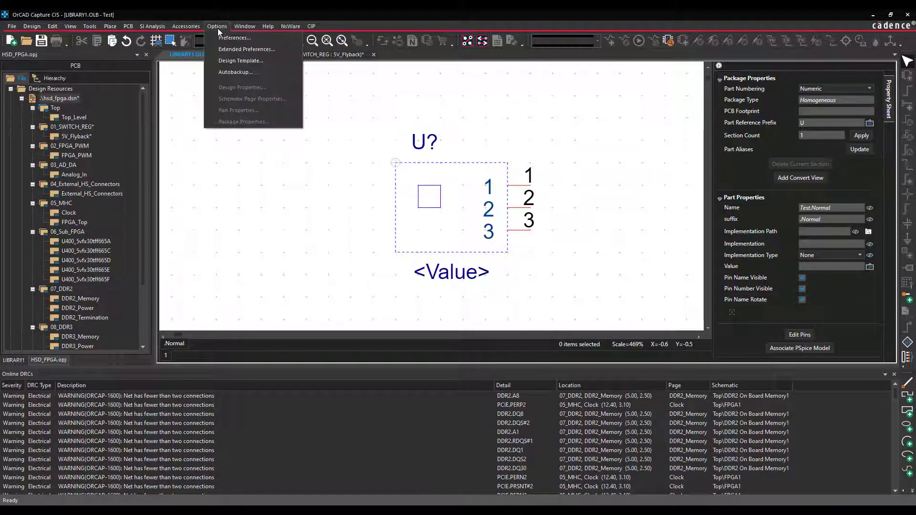
click(235, 51)
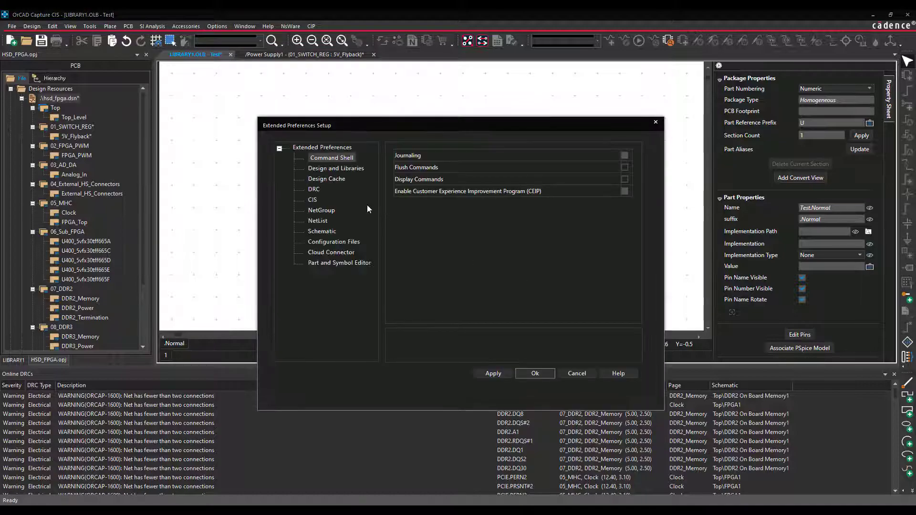
click(348, 265)
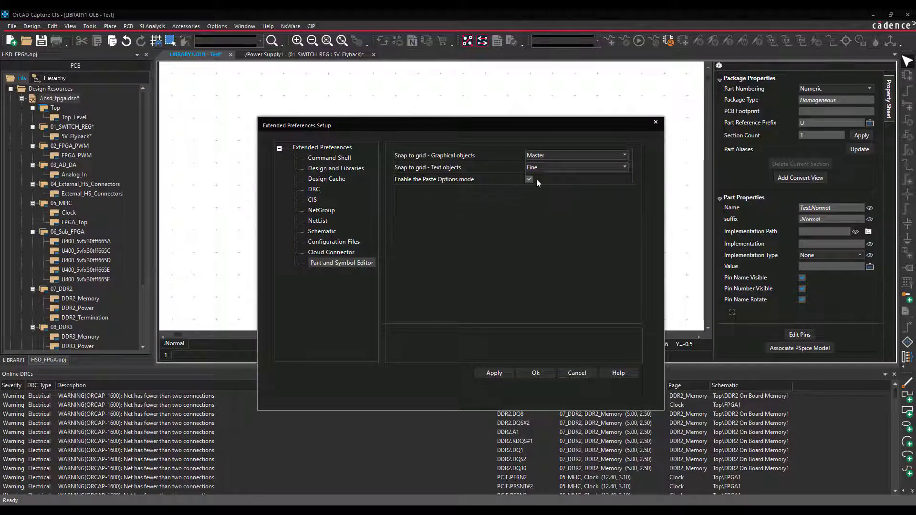
click(536, 373)
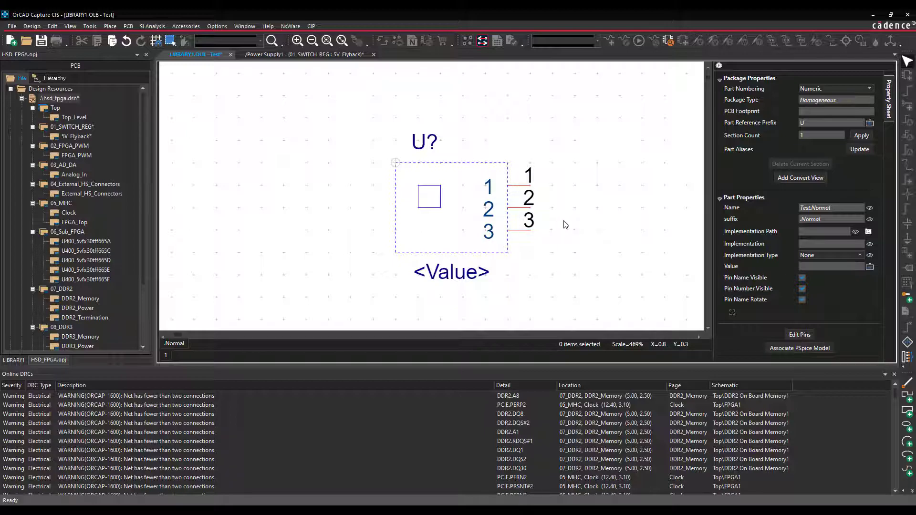
Step: Copy pins 1, 2 and 3 of the Test part and start pasting them with paste options
click(519, 196)
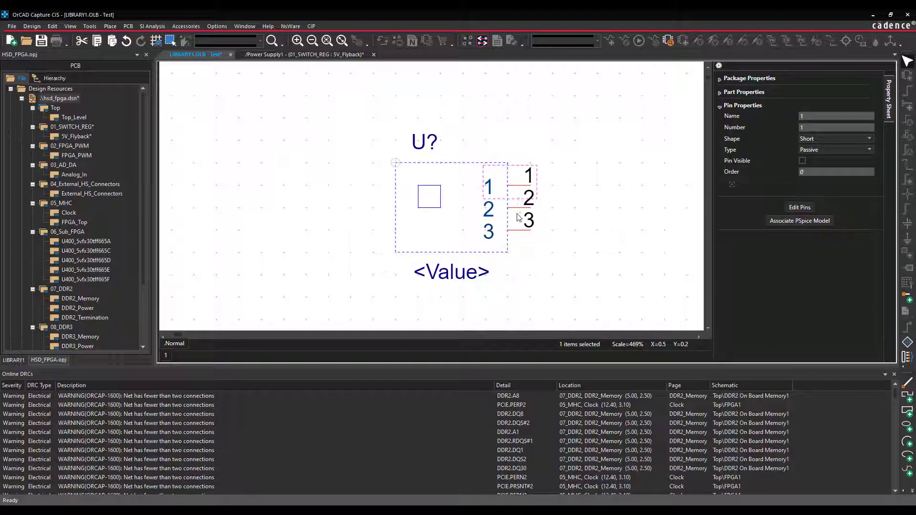
ctrl+click(520, 230)
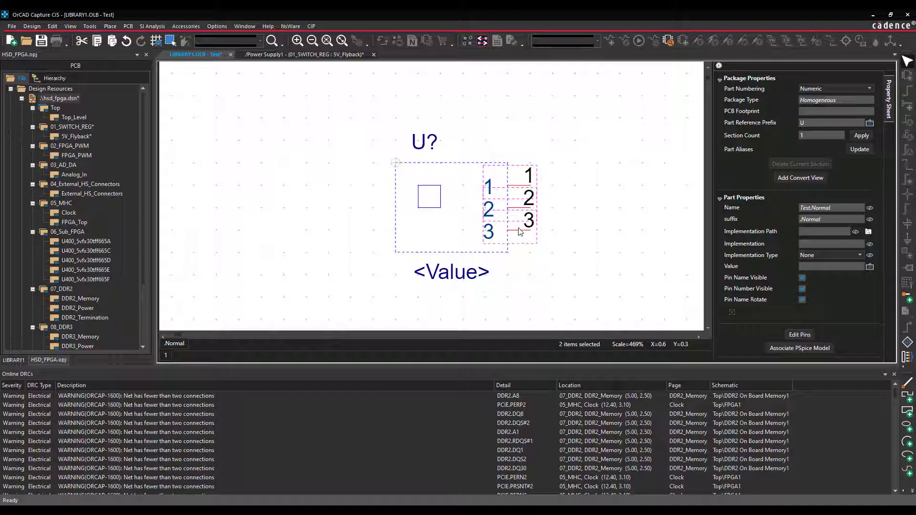
ctrl+click(519, 230)
key(ctrl+c)
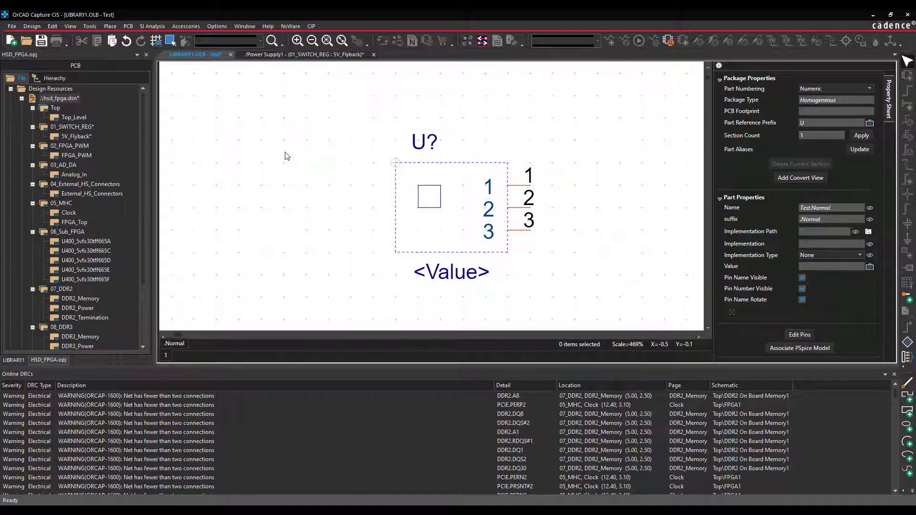
key(ctrl+v)
drag(519, 154, 599, 152)
Step: Set the names of the three pasted pins to 5, 6 and 7 in the paste options
click(589, 184)
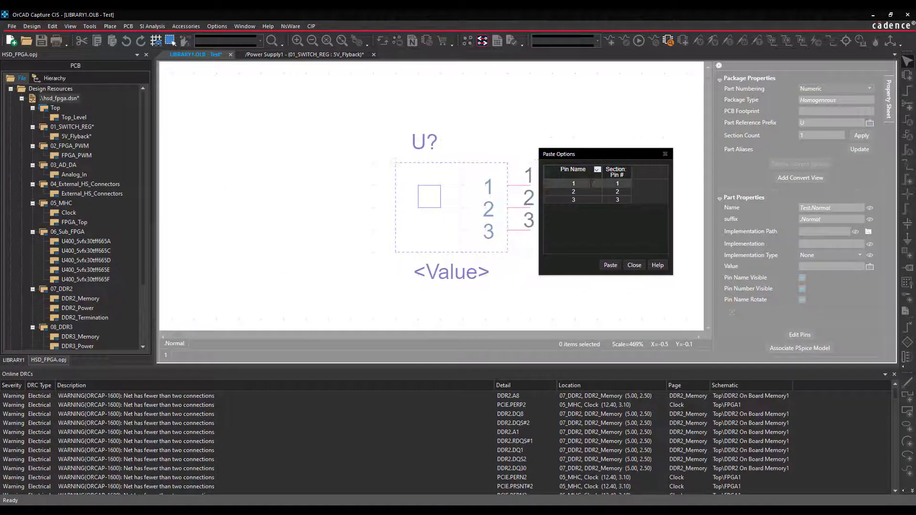
click(590, 183)
text(5)
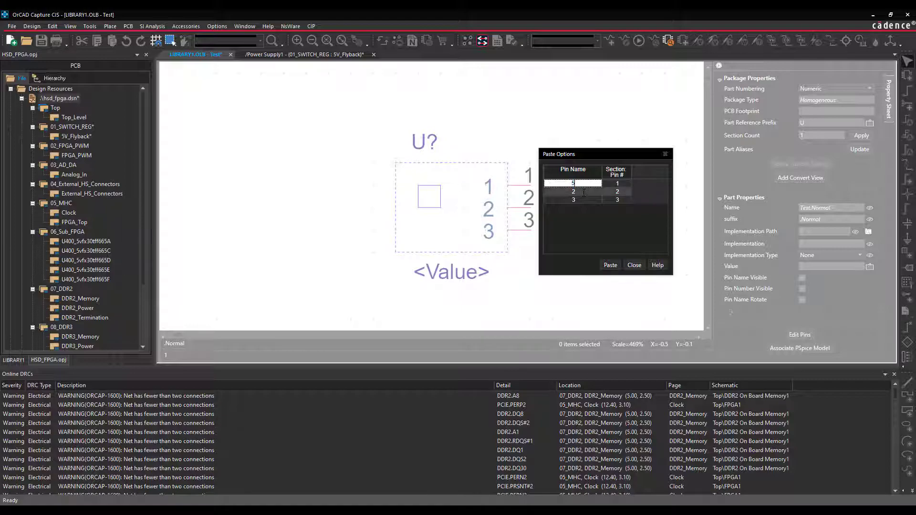
key(Down)
text(6)
key(Down)
text(7)
key(Up)
key(Up)
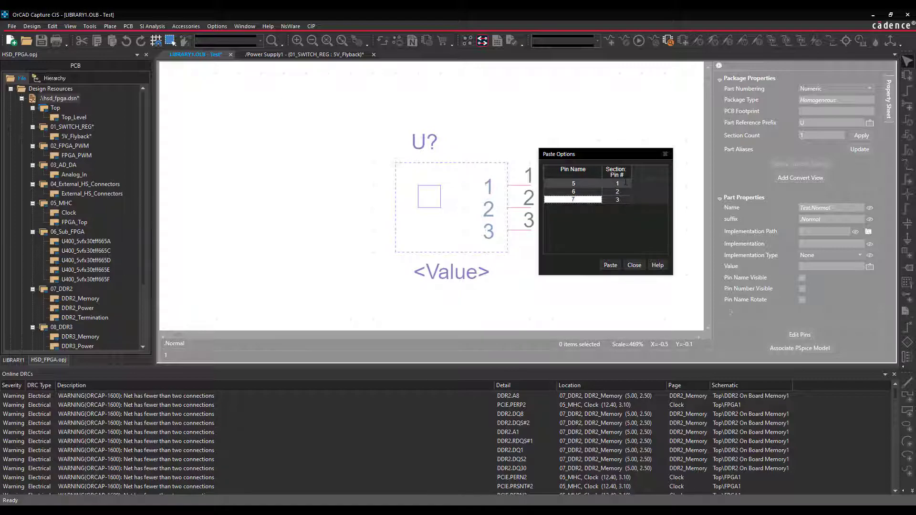
Step: Set the pin numbers to 7, 8 and 9, and paste the three pins along the part body's left edge
key(Tab)
text(7)
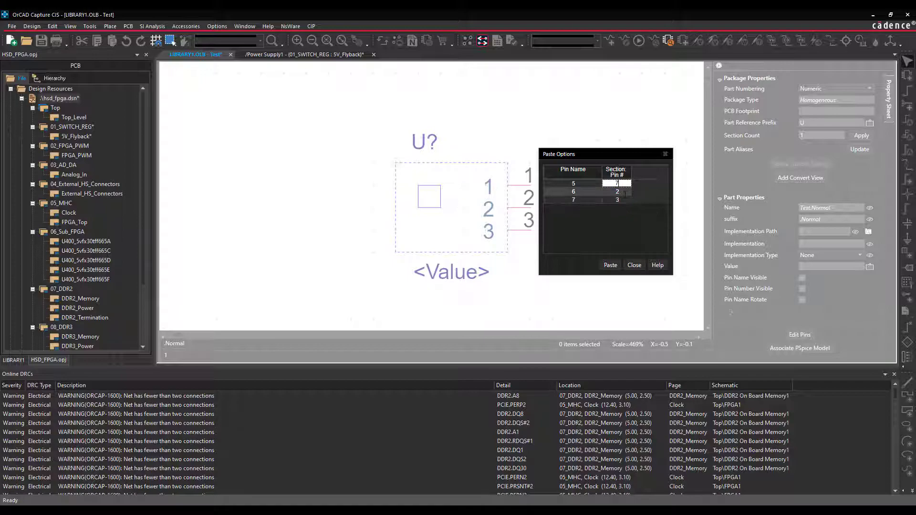
key(Down)
text(8)
key(Down)
text(9)
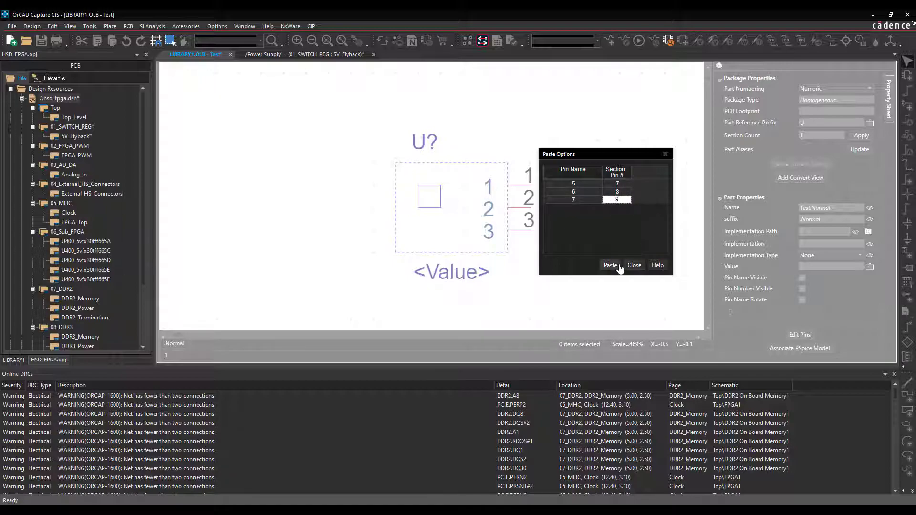
click(618, 267)
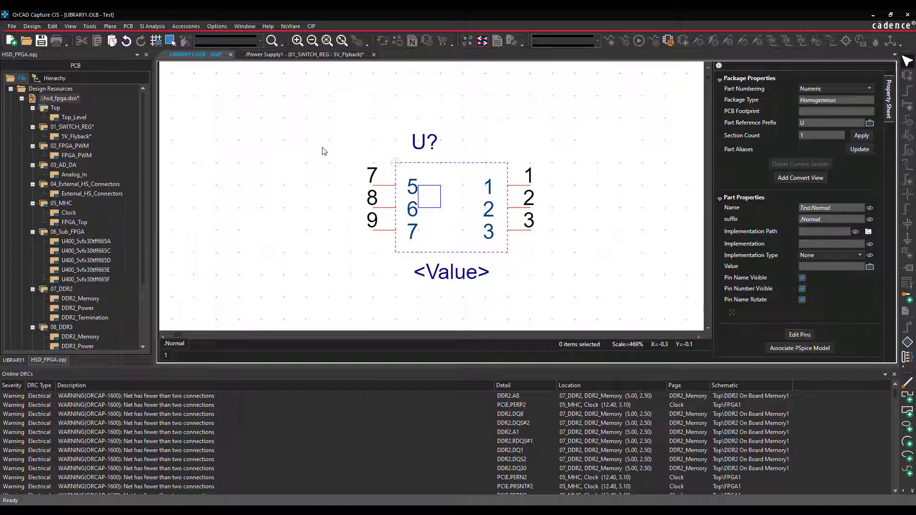
Step: Copy the small square outline inside the Test part's body together with pins 1, 2 and 3
click(436, 192)
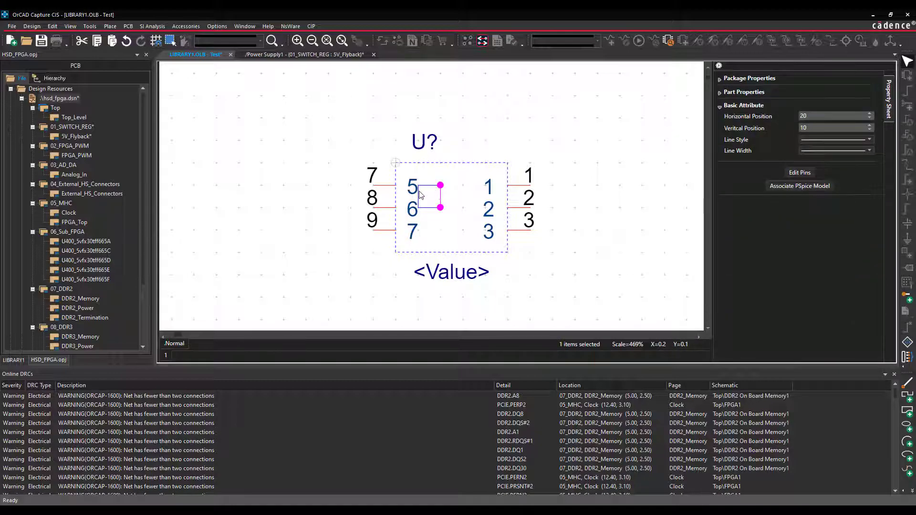
drag(420, 195, 444, 211)
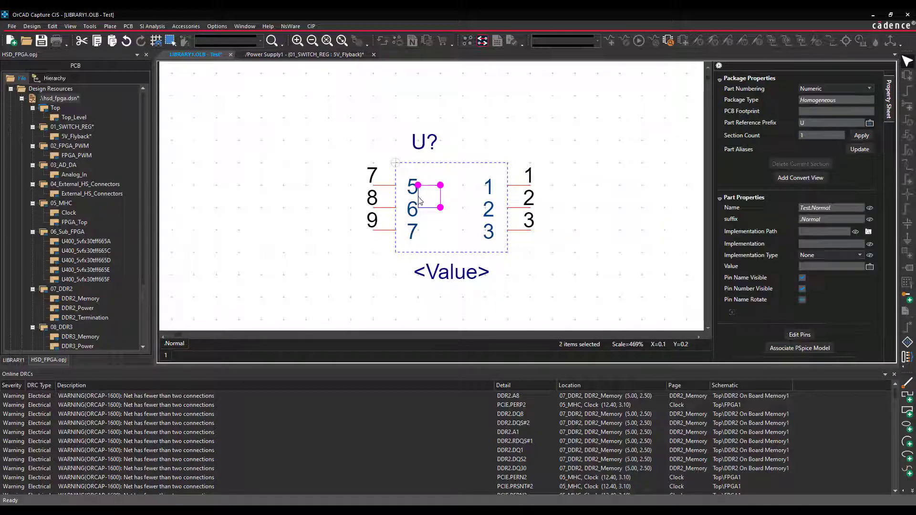
ctrl+click(518, 232)
ctrl+click(519, 213)
ctrl+click(519, 191)
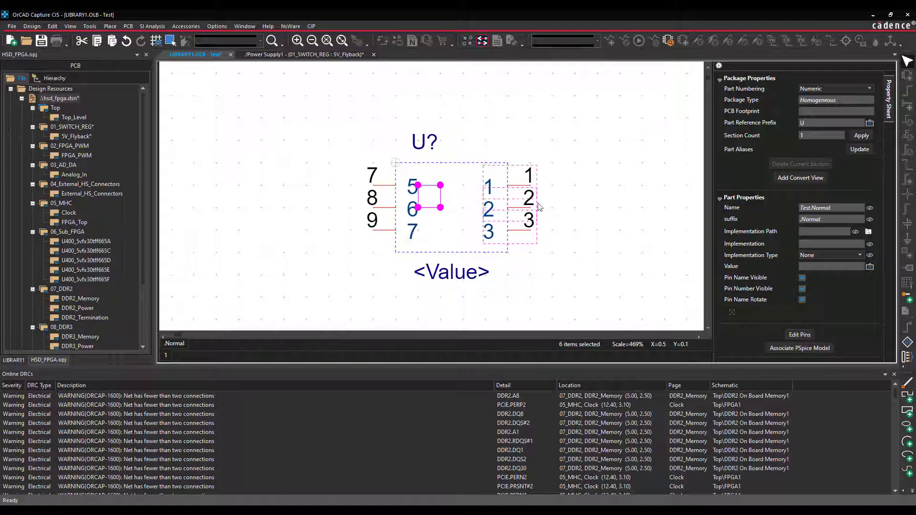
ctrl+click(539, 206)
click(580, 168)
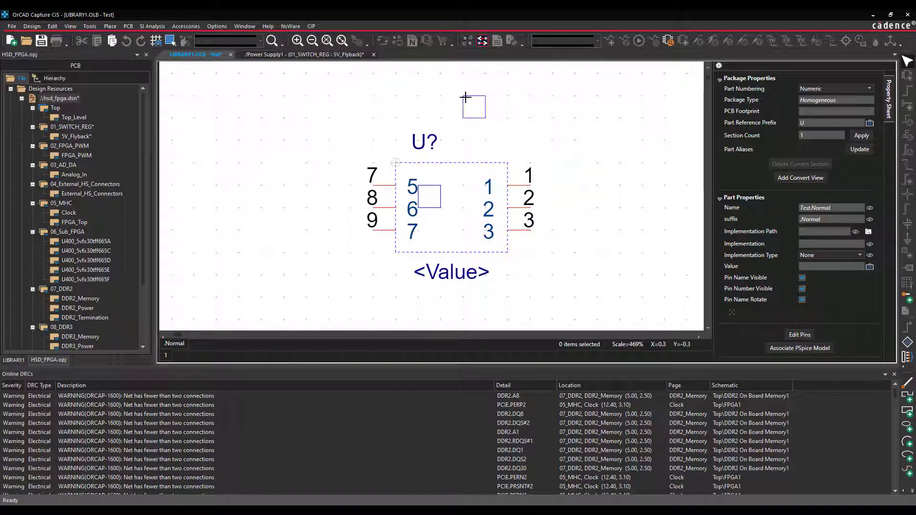
Step: Paste the copied square at the part body's upper edge and open pin 3's name for editing in the paste options
click(443, 166)
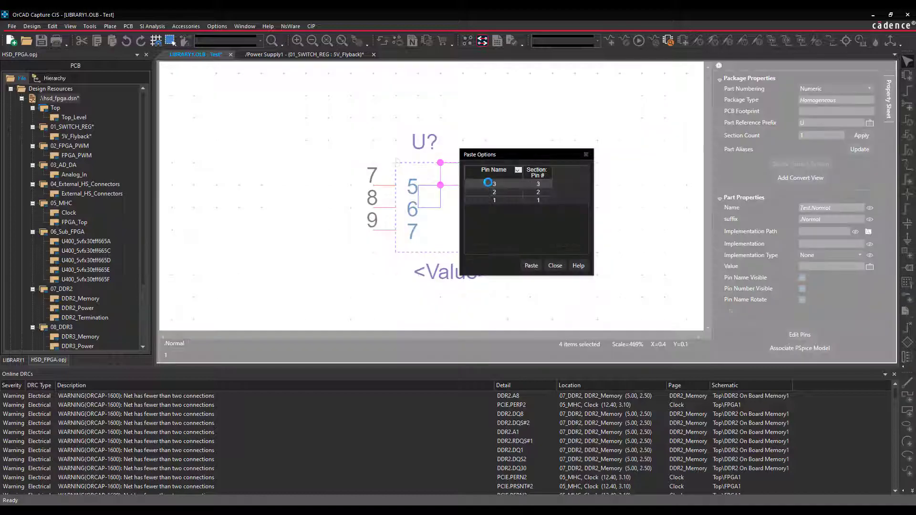
drag(505, 156, 567, 126)
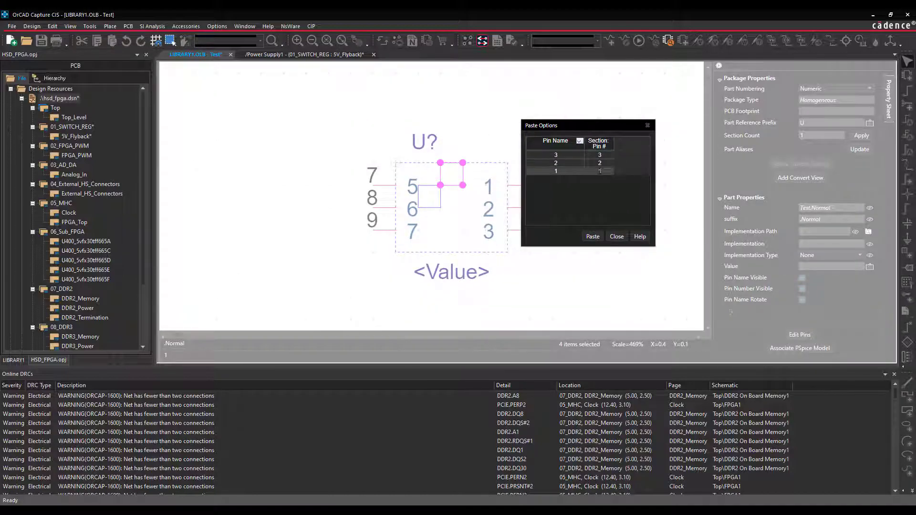
click(573, 155)
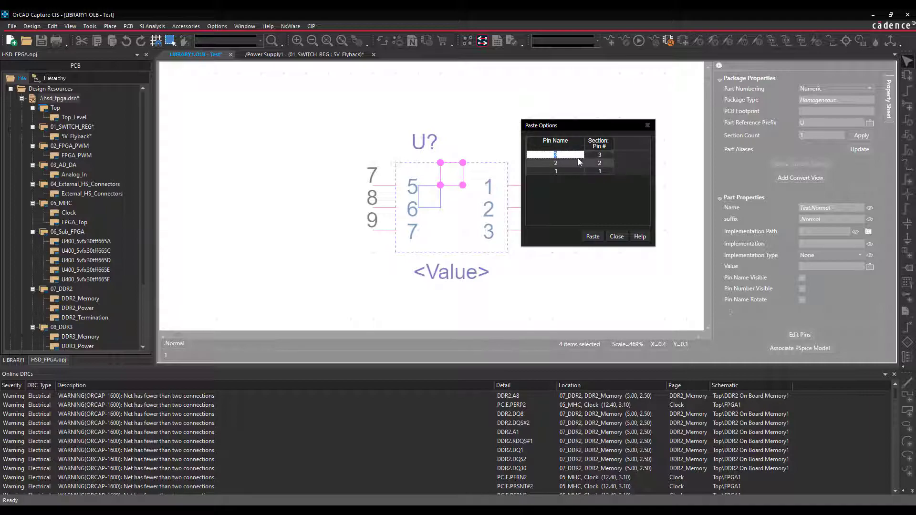